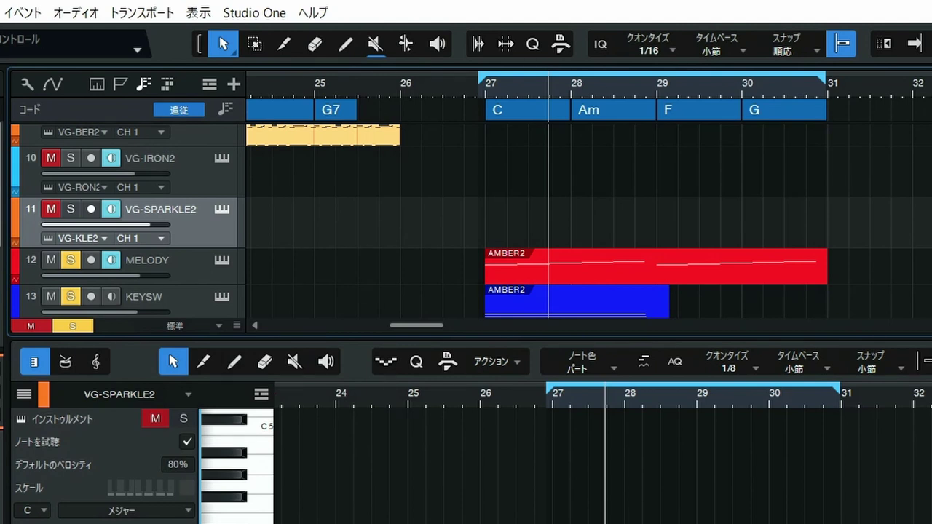
- Copy the MELODY track's AMBER2 event at bar 27 onto the VG-SPARKLE2 track and display its notes in the editor
{"action": "left_click", "coordinate": [618, 270]}
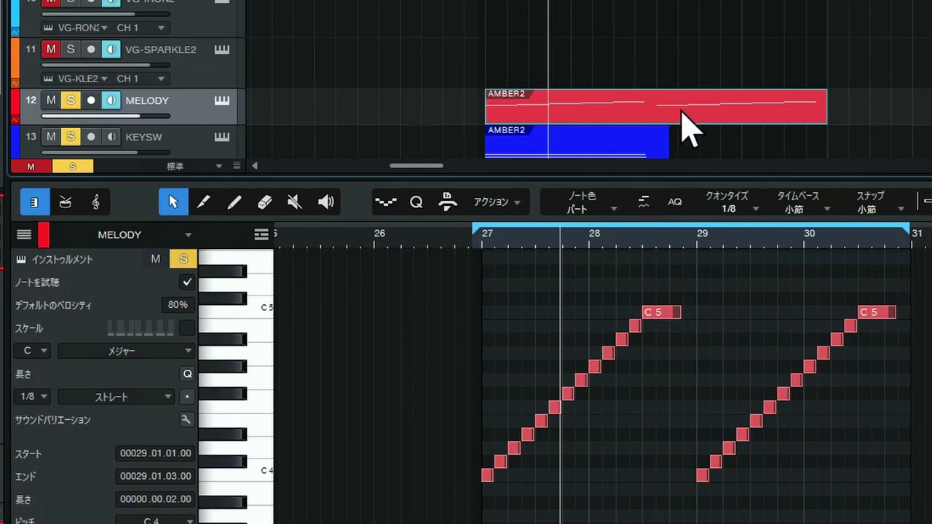
{"action": "left_click_drag", "start_coordinate": [682, 112], "coordinate": [694, 43]}
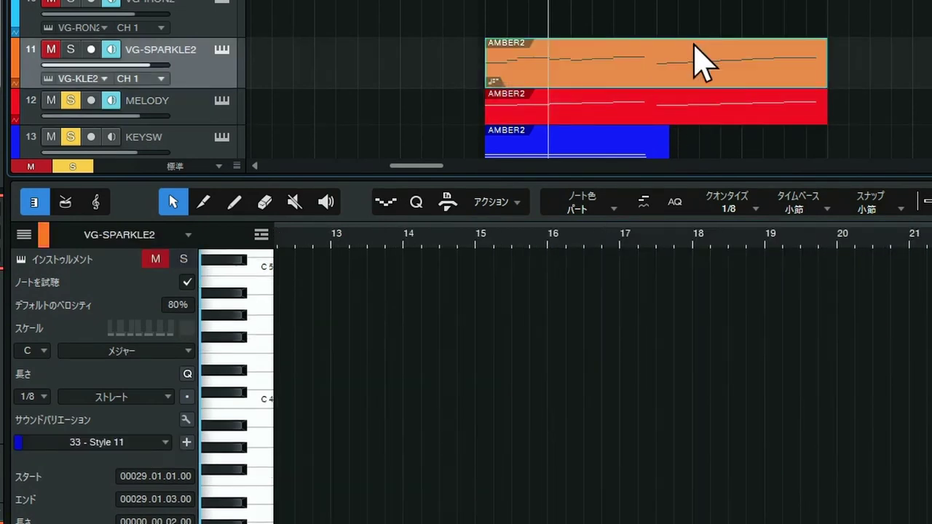
{"action": "left_click", "coordinate": [623, 88]}
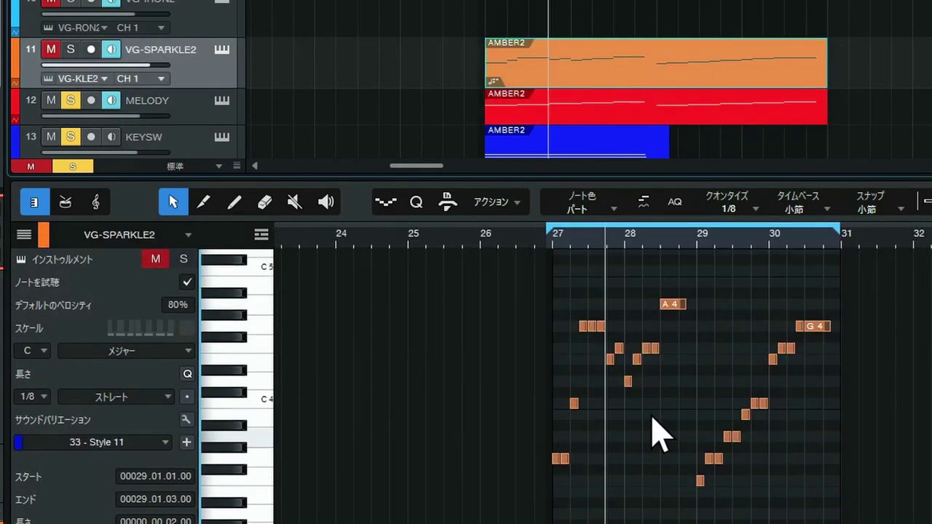
{"action": "scroll", "coordinate": [695, 260], "scroll_direction": "up", "scroll_amount": 4}
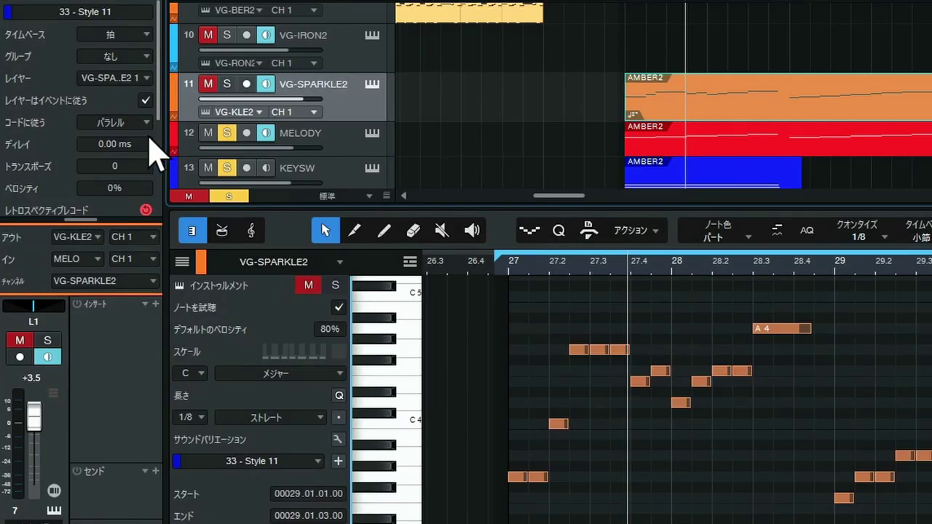
- Set the VG-SPARKLE2 track's follow chords option (コードに従う) to オフ
{"action": "left_click", "coordinate": [148, 124]}
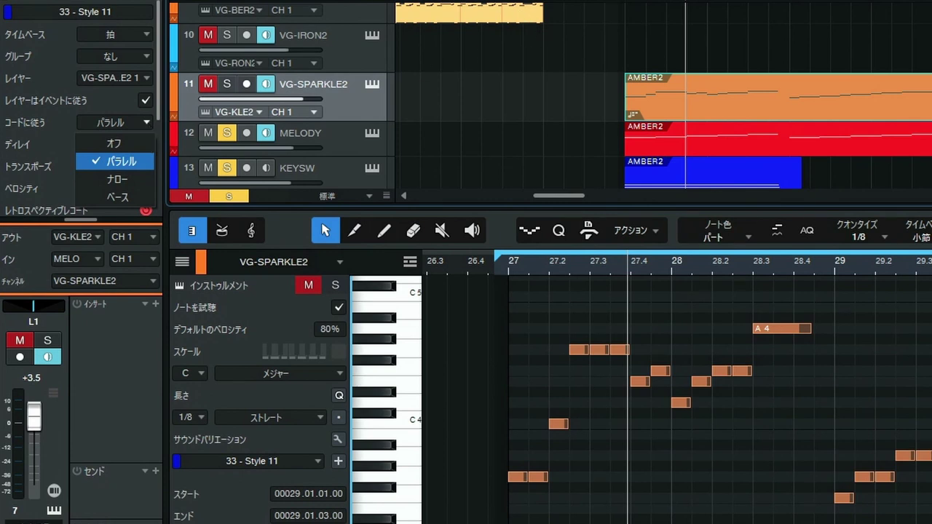
{"action": "key", "text": "Escape"}
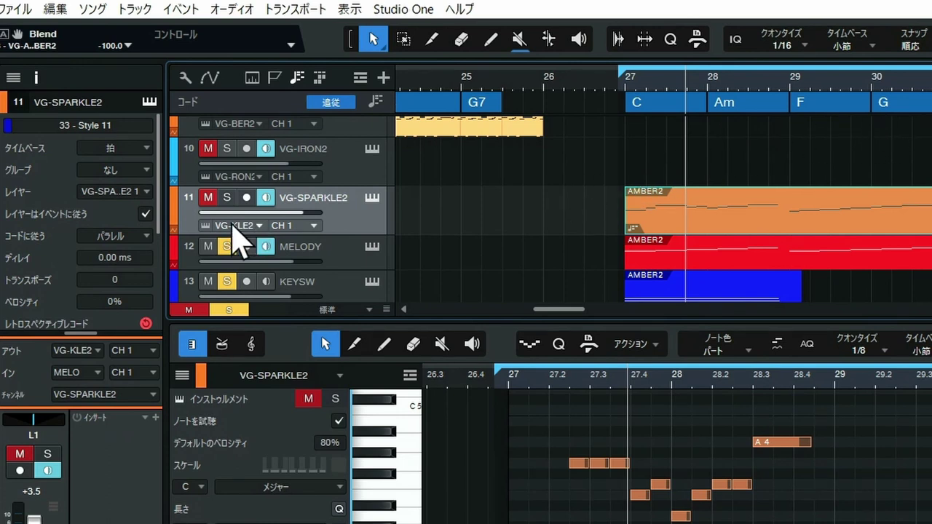
{"action": "left_click", "coordinate": [146, 236]}
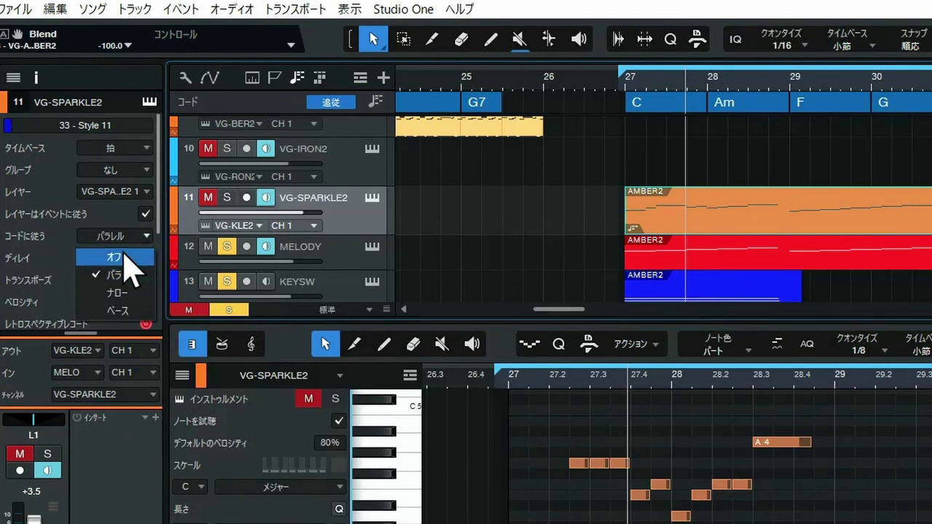
{"action": "left_click", "coordinate": [124, 257]}
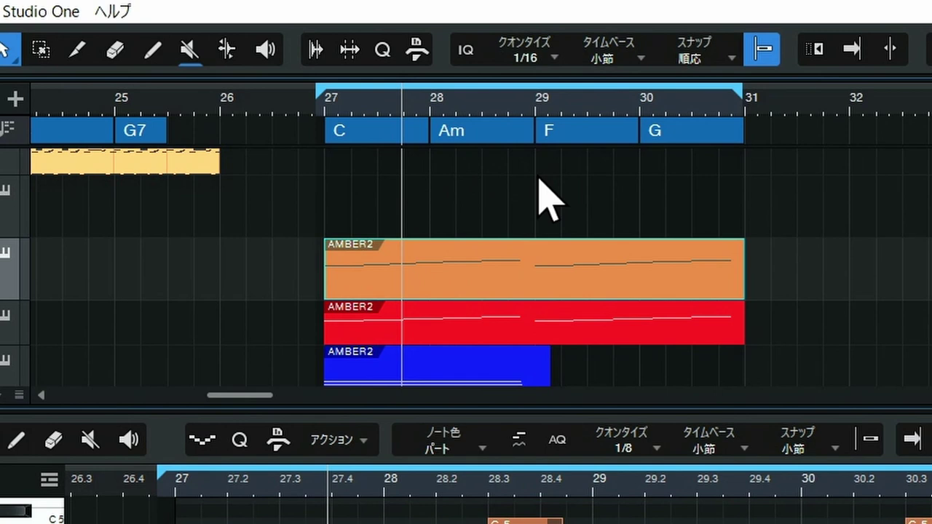
- Copy the four chords C, Am, F and G from bars 27–30 and paste them at bar 31 on the chord track
{"action": "left_click_drag", "start_coordinate": [776, 130], "coordinate": [373, 129]}
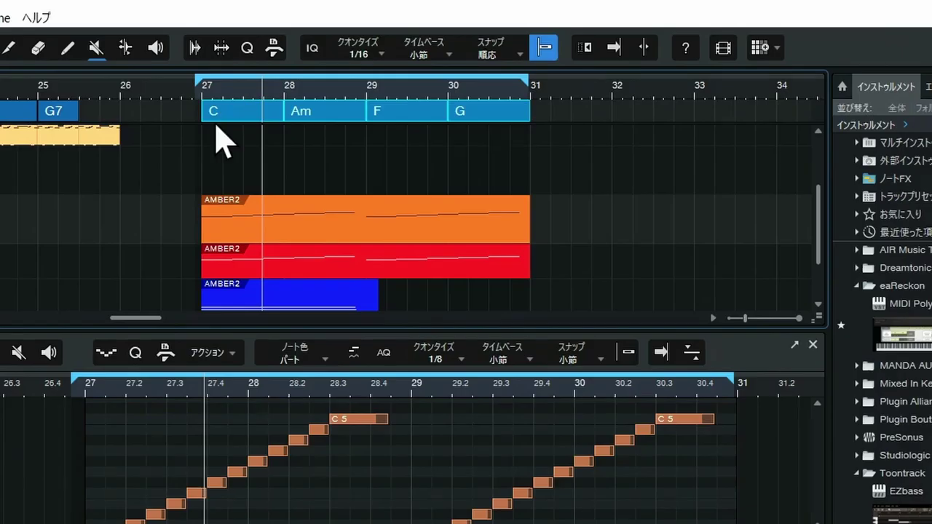
{"action": "left_click", "coordinate": [534, 90]}
{"action": "key", "text": "ctrl+v"}
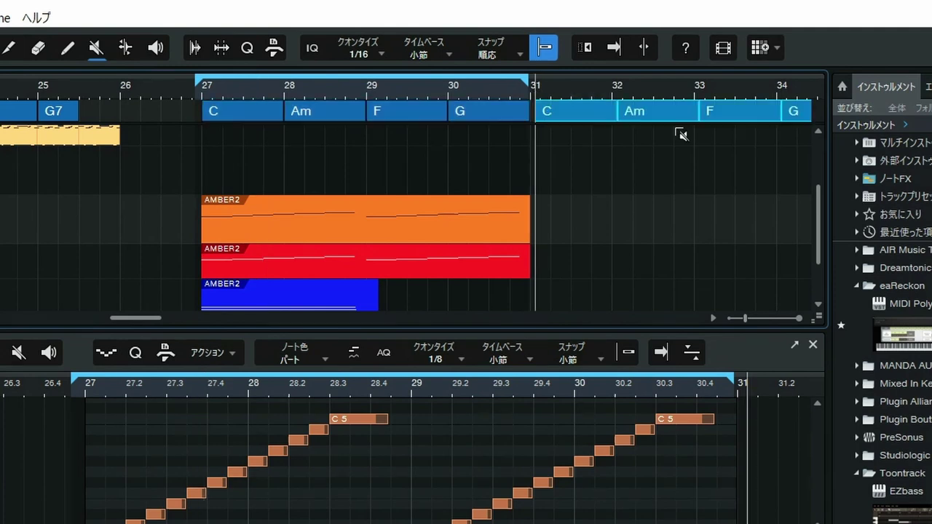
{"action": "scroll", "coordinate": [551, 80], "scroll_direction": "down", "scroll_amount": 3}
{"action": "left_click_drag", "start_coordinate": [543, 78], "coordinate": [516, 109]}
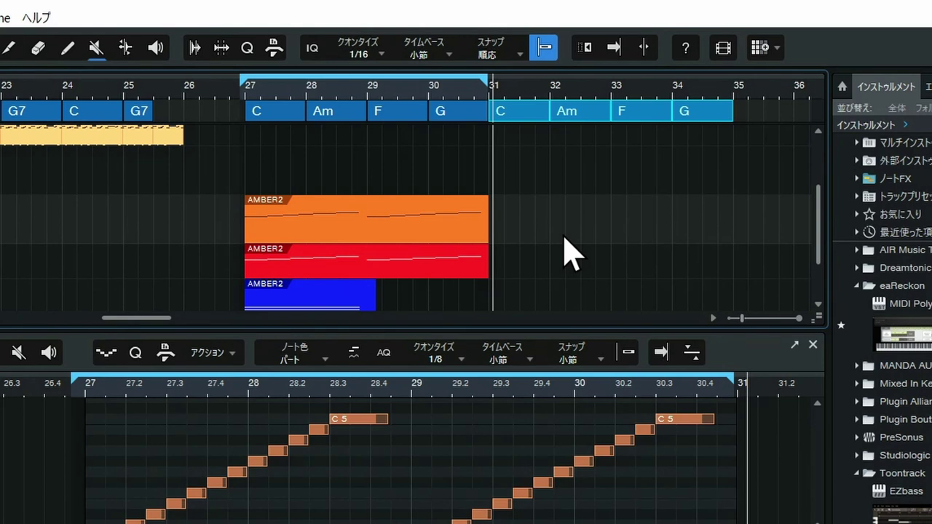
{"action": "left_click", "coordinate": [385, 166]}
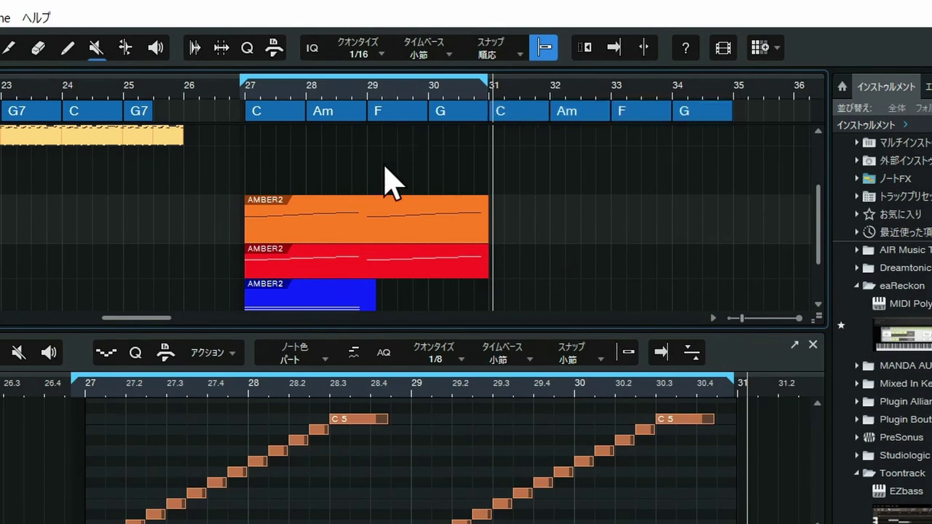
- Select the Am, F and G chords in bars 28–30 together with Am and F in bars 32–33, and deselect them
{"action": "left_click", "coordinate": [356, 115]}
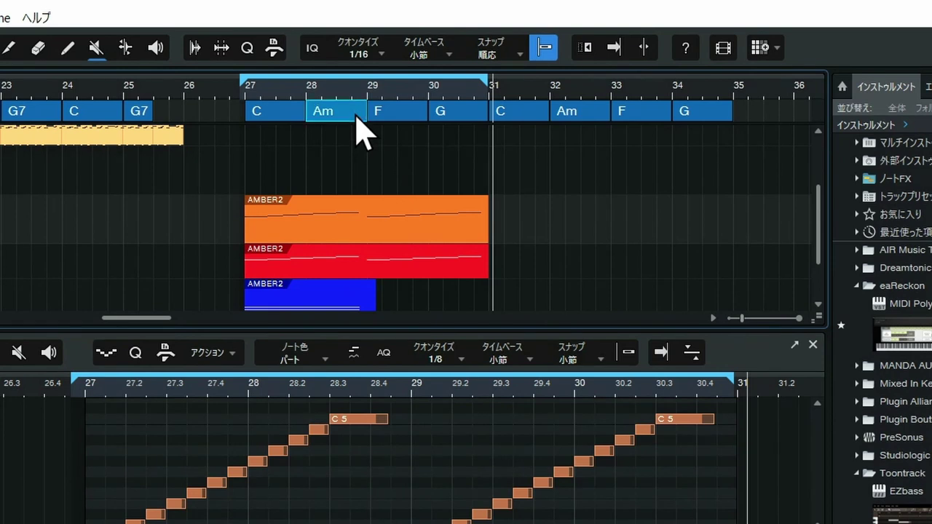
{"action": "left_click", "coordinate": [418, 120], "text": "shift"}
{"action": "left_click", "coordinate": [462, 120], "text": "shift"}
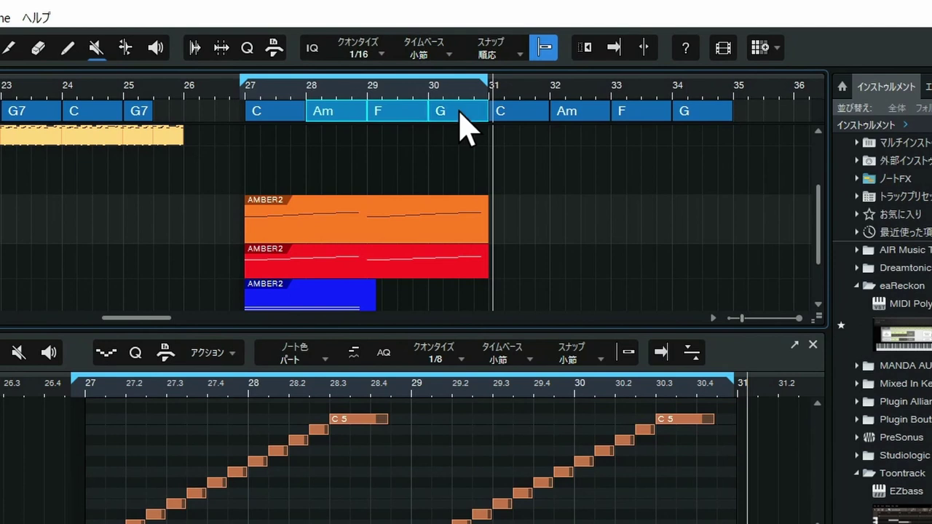
{"action": "left_click", "coordinate": [649, 110], "text": "shift"}
{"action": "left_click", "coordinate": [598, 117], "text": "shift"}
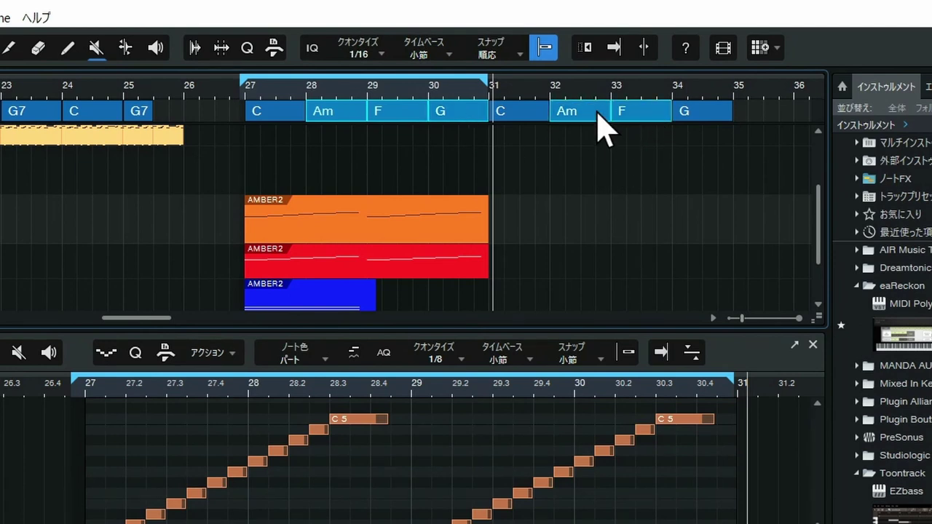
{"action": "left_click", "coordinate": [593, 143]}
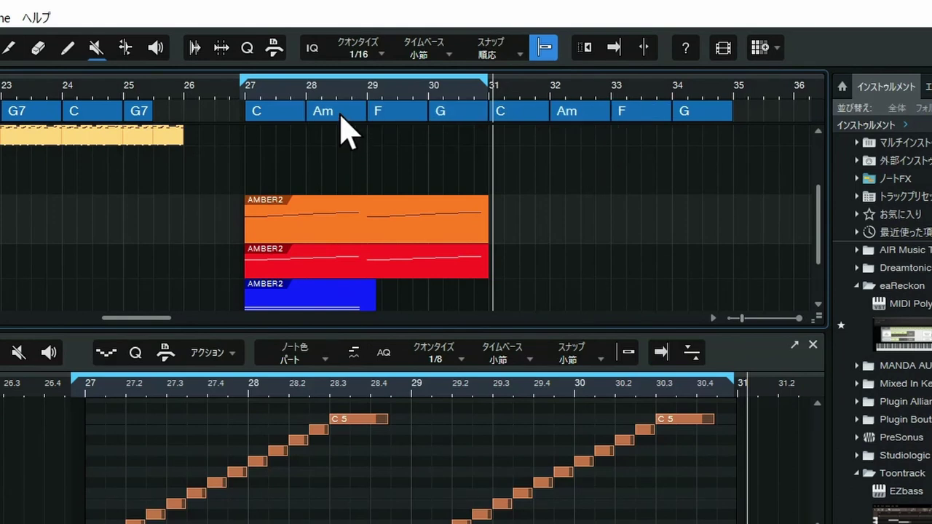
- Select only the Am chord in bar 28 and the F chord in bar 33 together, and clear the selection
{"action": "left_click", "coordinate": [340, 114]}
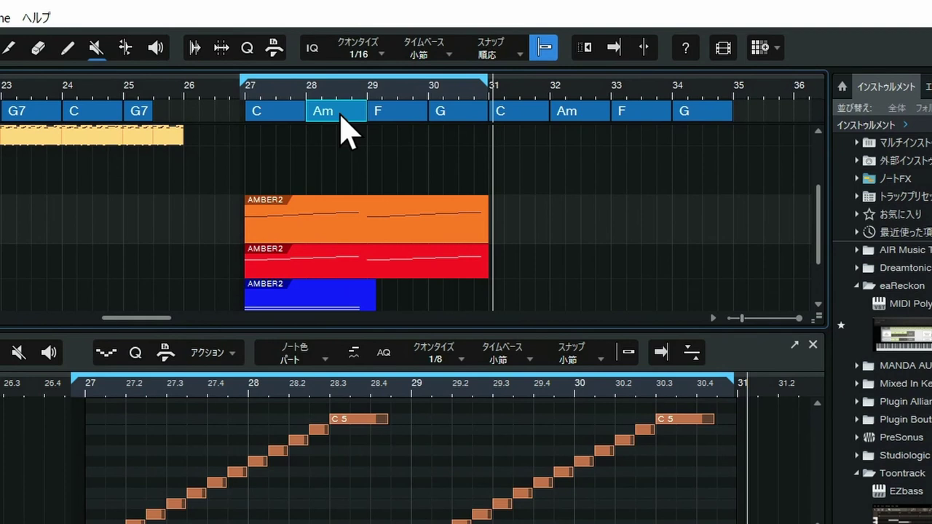
{"action": "left_click", "coordinate": [659, 115], "text": "ctrl"}
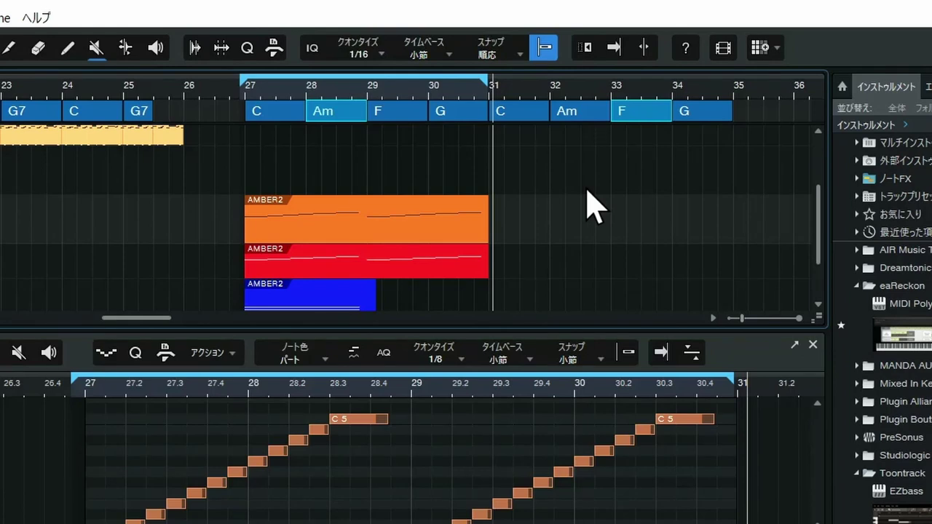
{"action": "left_click", "coordinate": [444, 158]}
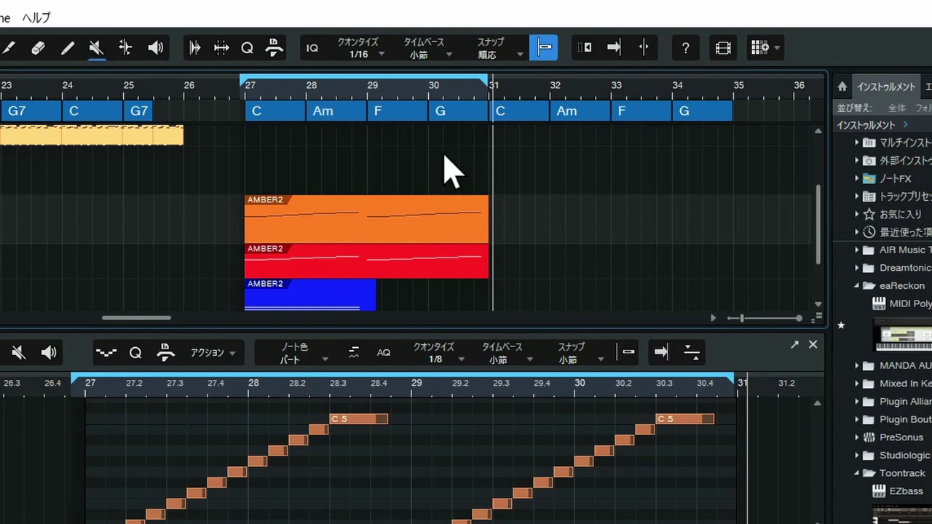
- Show the marker track and frame-select the chords in bars 27–32 starting from its empty lane, and deselect them
{"action": "left_click_drag", "start_coordinate": [344, 90], "coordinate": [297, 99]}
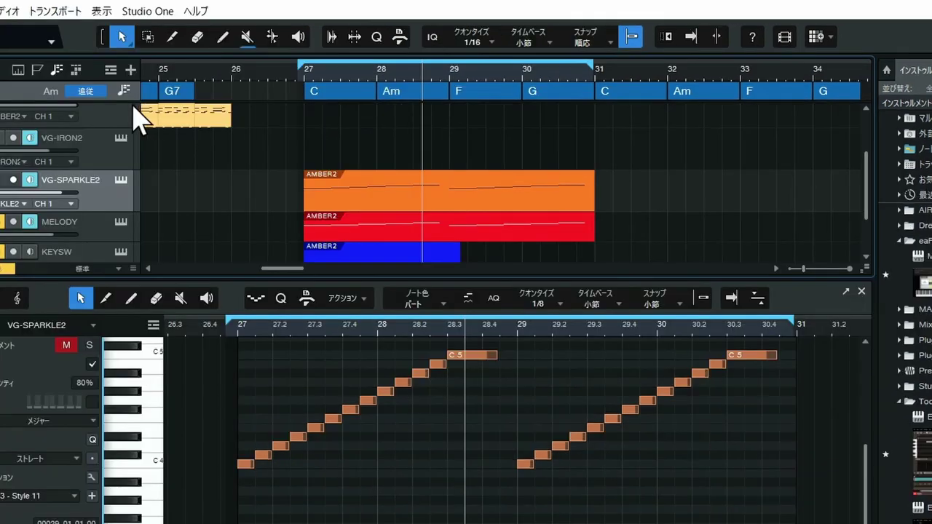
{"action": "left_click", "coordinate": [39, 70]}
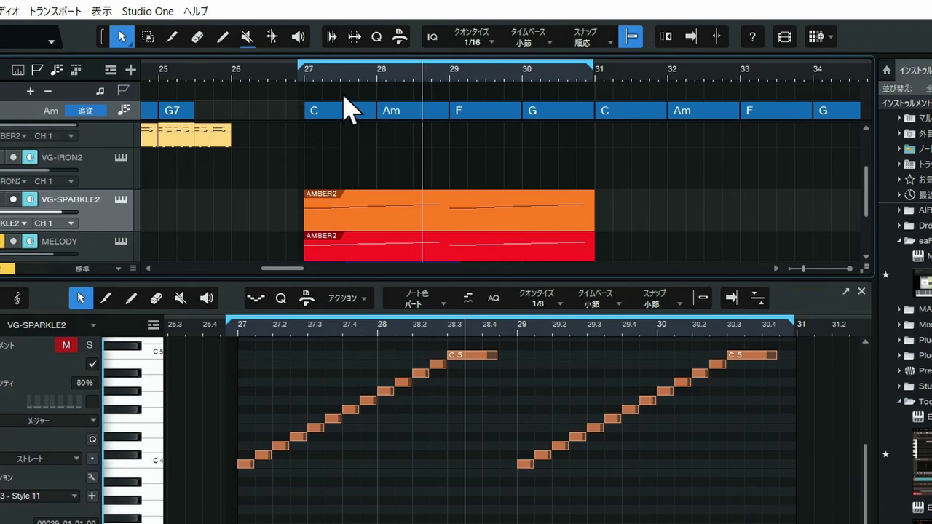
{"action": "left_click_drag", "start_coordinate": [343, 100], "coordinate": [713, 118]}
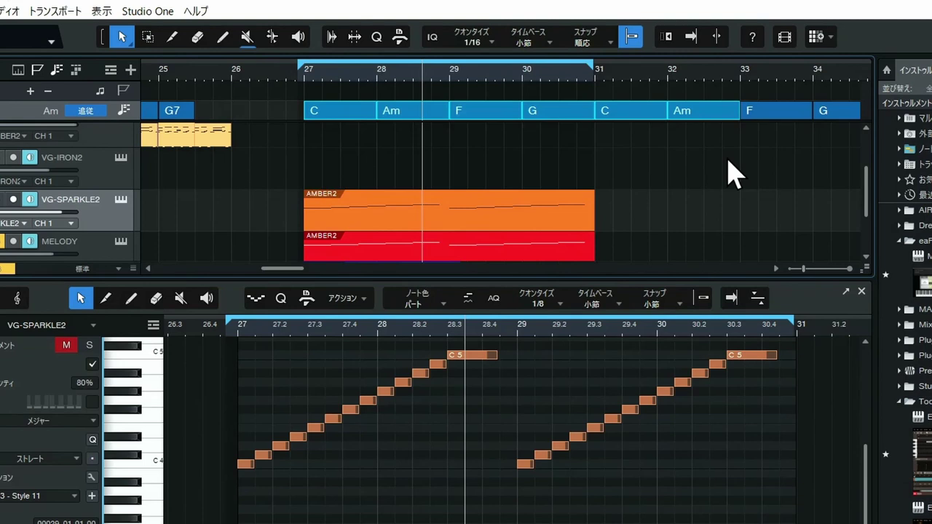
{"action": "left_click", "coordinate": [570, 87]}
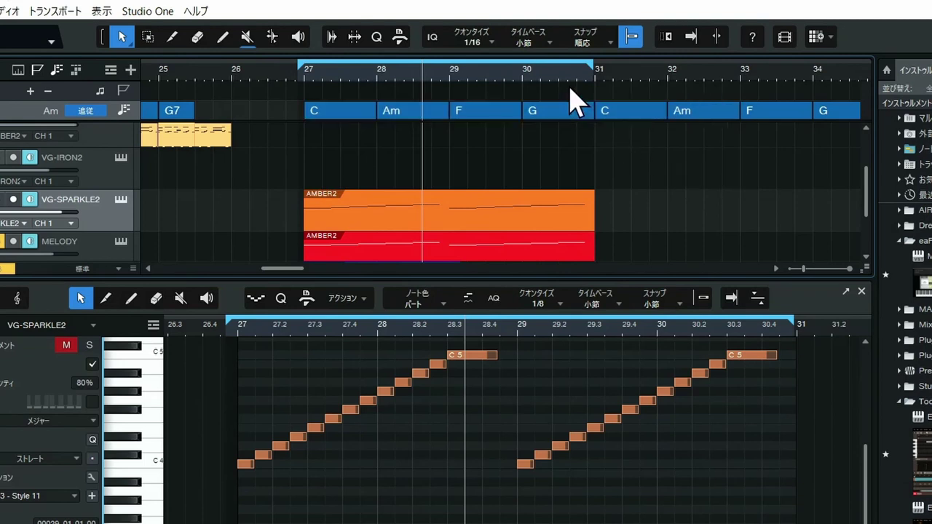
- Frame-select the G, C and Am chords in bars 30–32 from the marker lane, and hide the marker track
{"action": "left_click_drag", "start_coordinate": [570, 89], "coordinate": [695, 124]}
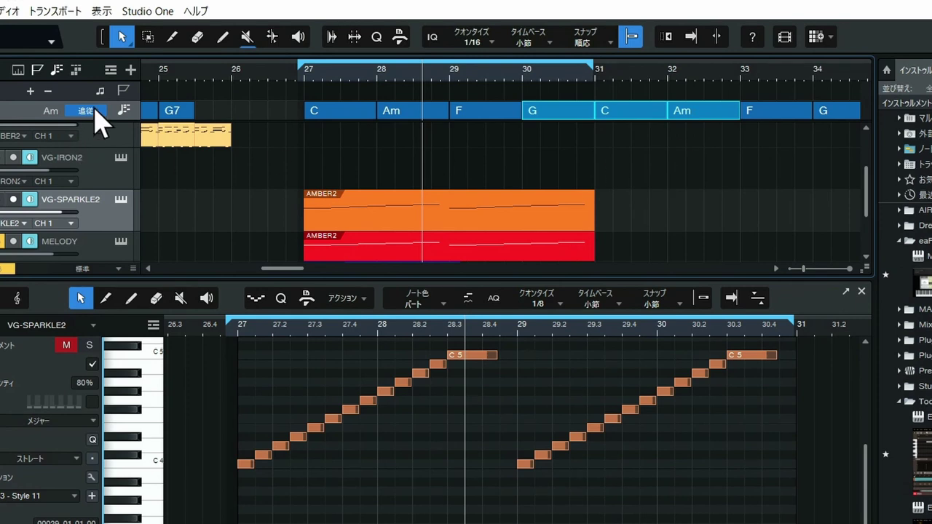
{"action": "left_click", "coordinate": [40, 72]}
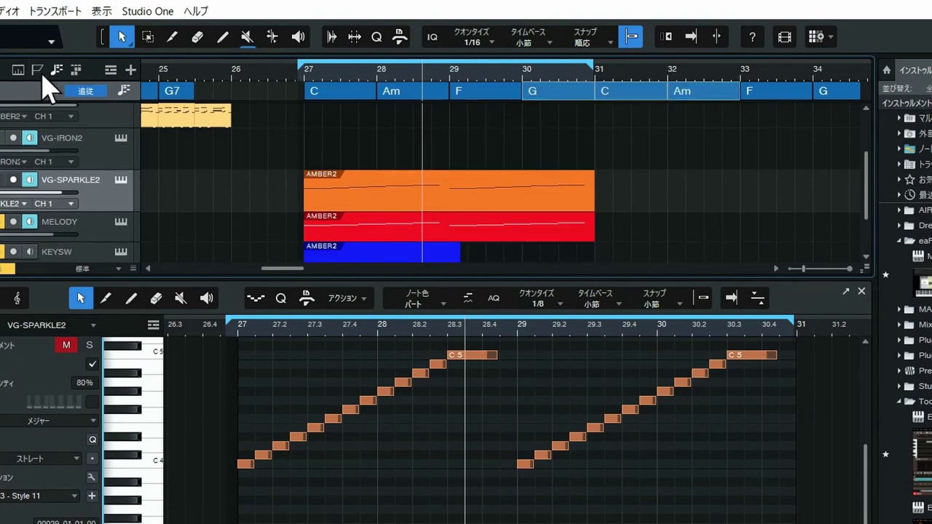
{"action": "left_click", "coordinate": [40, 71]}
{"action": "left_click", "coordinate": [38, 72]}
- Try switching the arrangement's active tool between Range, Arrow and Eraser
{"action": "left_click", "coordinate": [148, 37]}
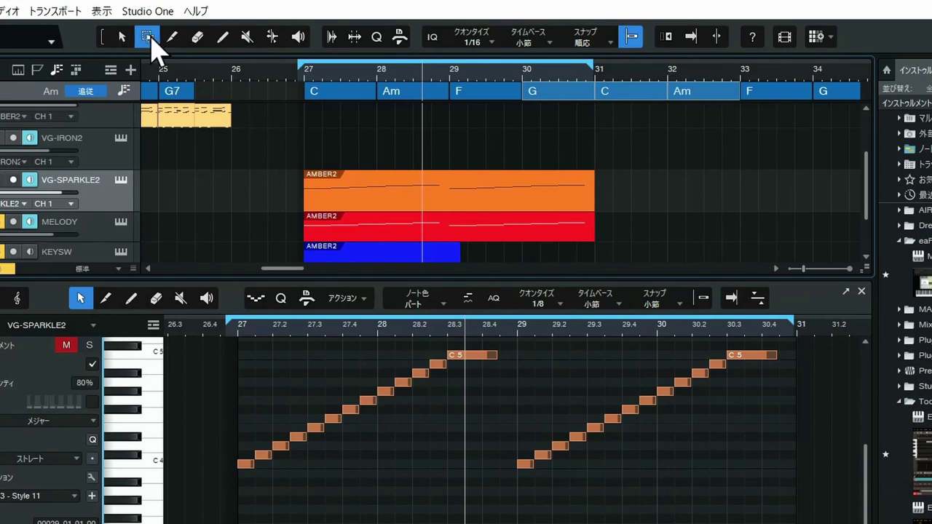
{"action": "left_click", "coordinate": [122, 38]}
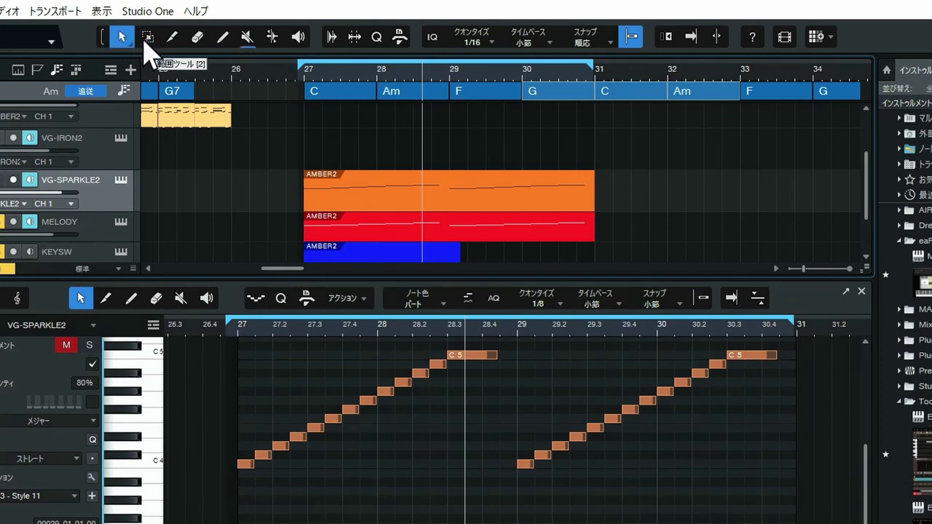
{"action": "left_click", "coordinate": [148, 38]}
{"action": "key", "text": "1"}
{"action": "key", "text": "2"}
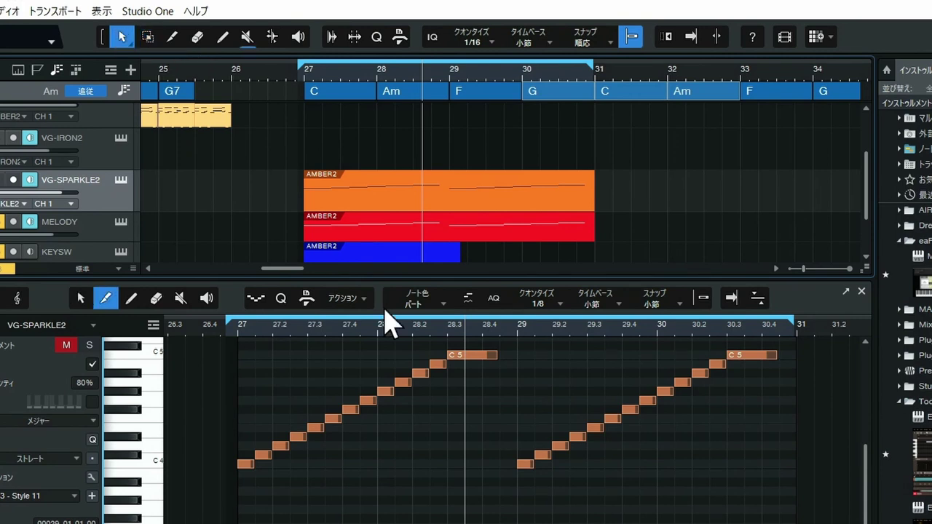
{"action": "key", "text": "ctrl+7"}
{"action": "key", "text": "4"}
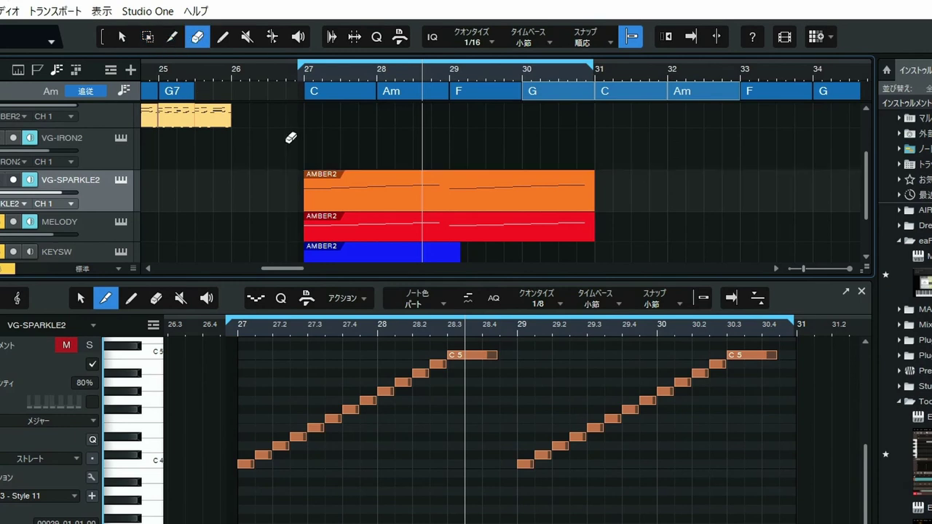
{"action": "key", "text": "1"}
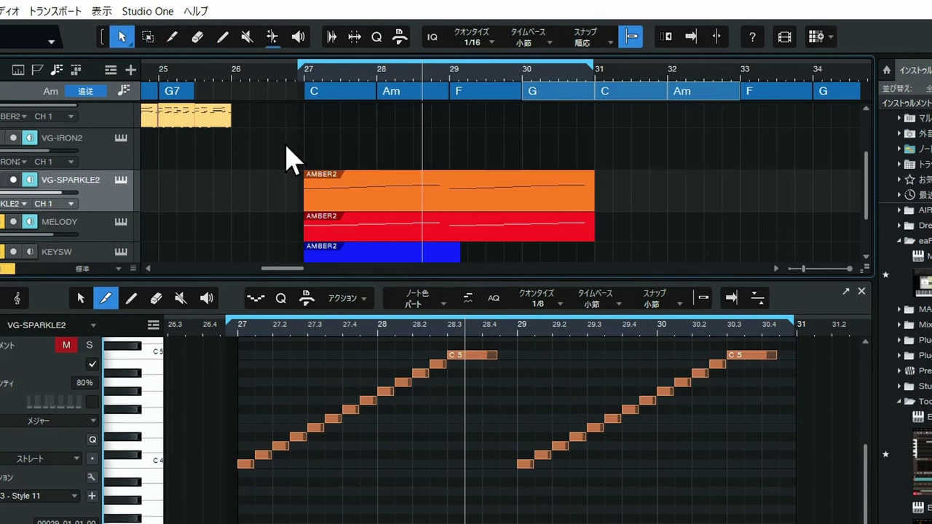
- Delete the chord track section from about mid-bar 27 to mid-bar 32 using the Range tool
{"action": "key", "text": "2"}
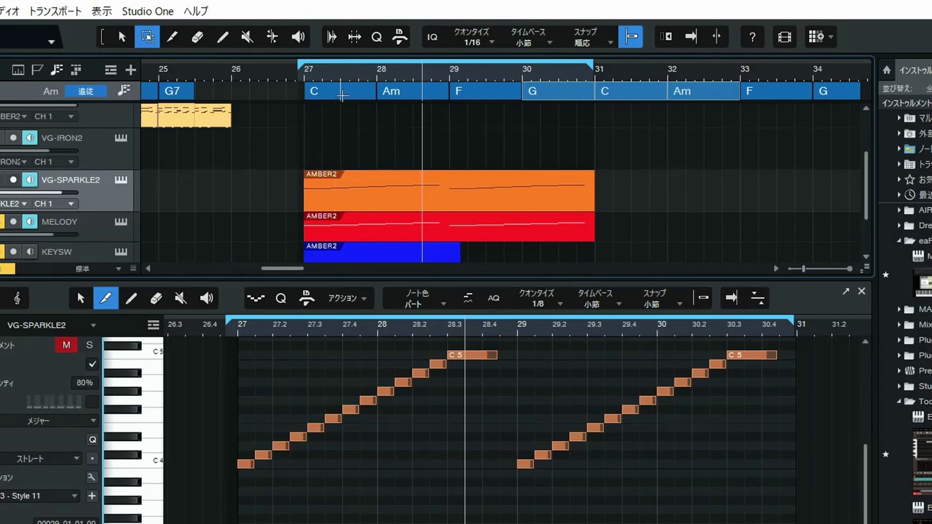
{"action": "left_click_drag", "start_coordinate": [344, 90], "coordinate": [699, 88]}
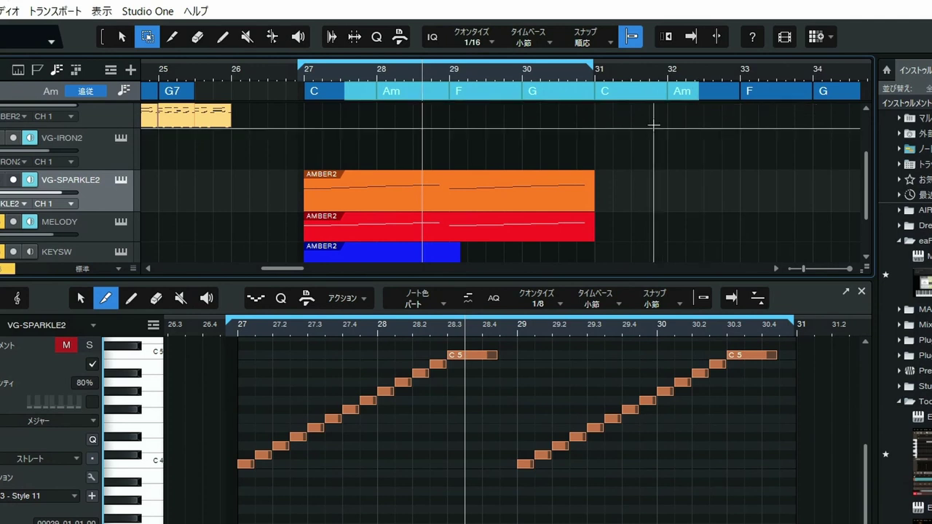
{"action": "key", "text": "Delete"}
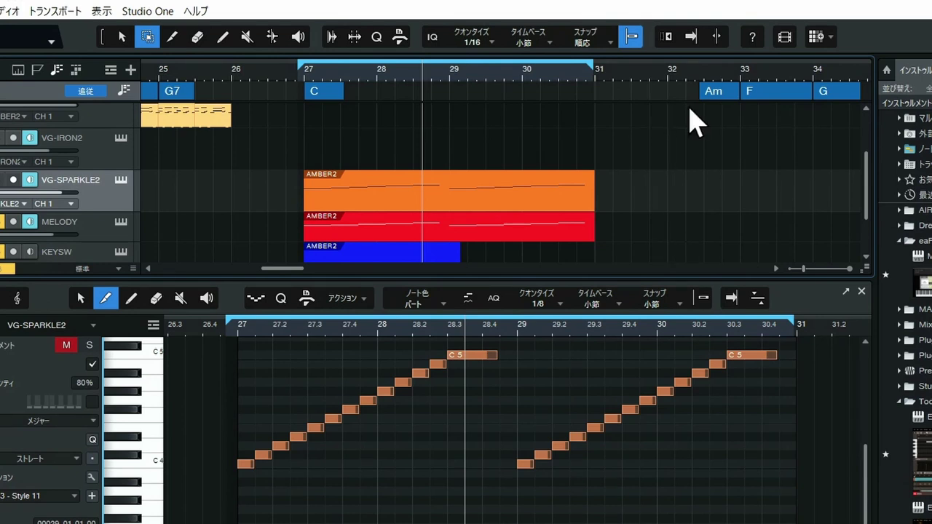
- Undo the chord deletion and select the chord track range from about mid-bar 27 to late in bar 32
{"action": "key", "text": "ctrl+z"}
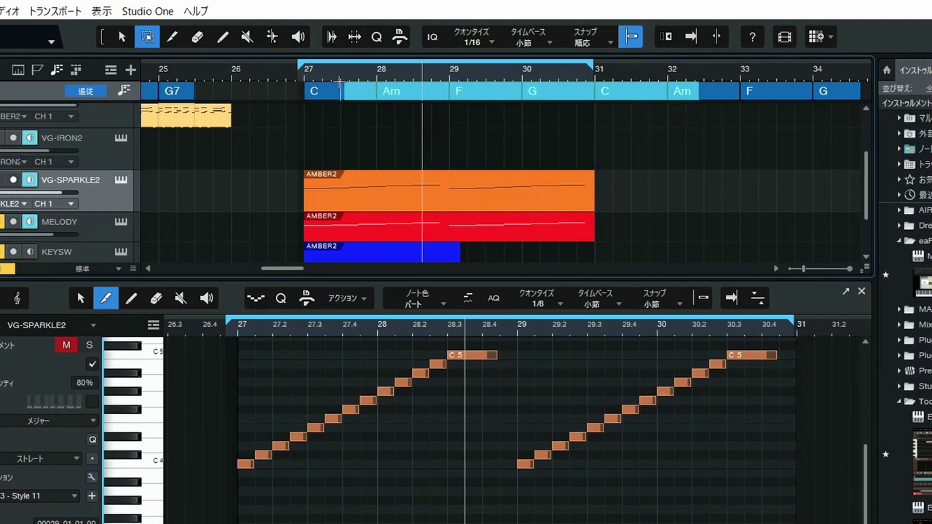
{"action": "left_click_drag", "start_coordinate": [339, 86], "coordinate": [721, 100]}
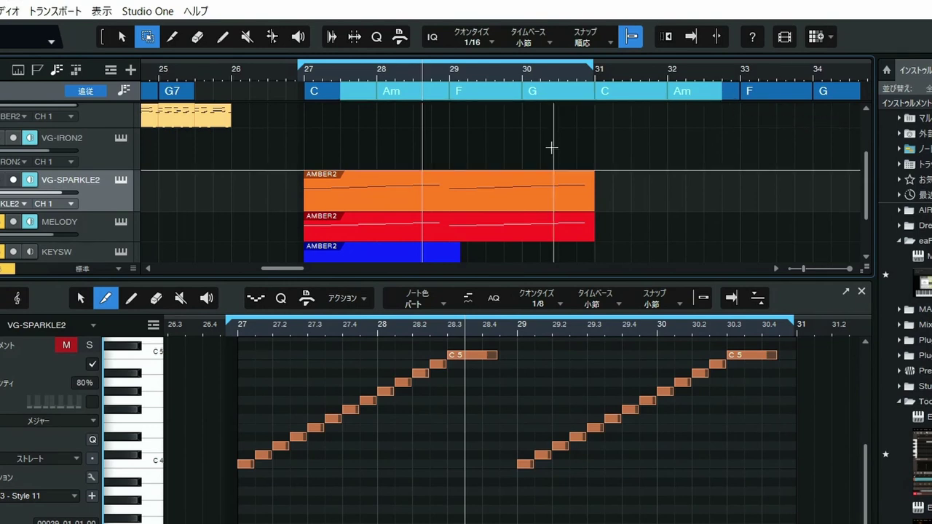
- Delete the selected chord track range from mid-bar 27 to late in bar 32, and undo the deletion
{"action": "key", "text": "Delete"}
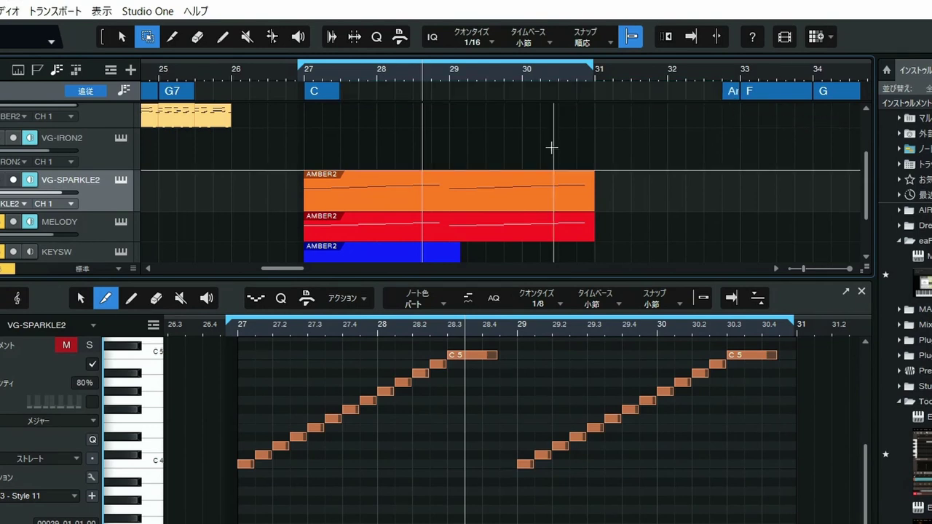
{"action": "key", "text": "ctrl+z"}
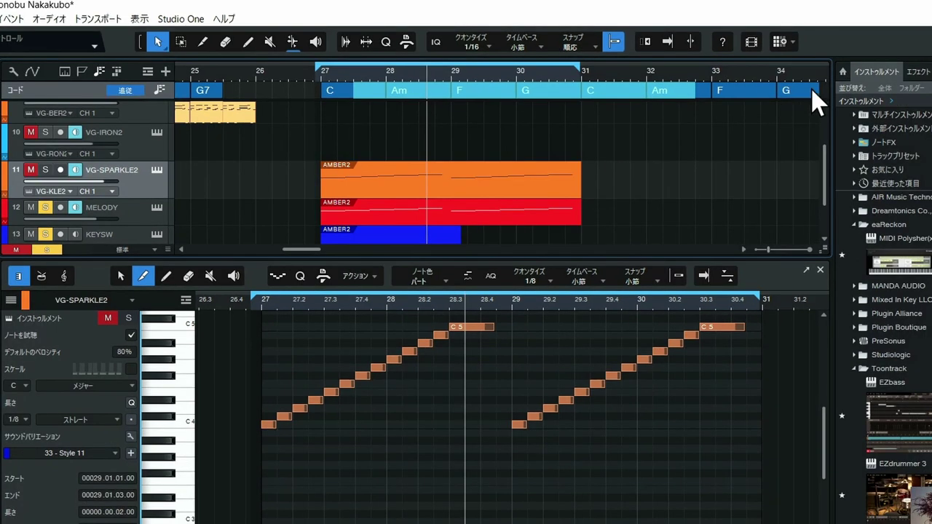
- Select all the chords from bar 27 through bar 34 and delete them from the chord track
{"action": "left_click", "coordinate": [853, 96]}
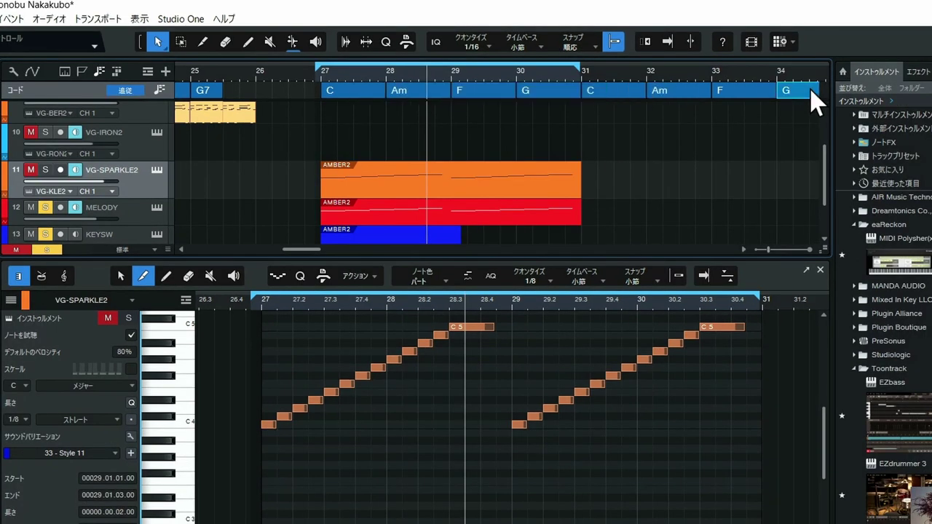
{"action": "left_click_drag", "start_coordinate": [304, 86], "coordinate": [791, 85]}
{"action": "key", "text": "Delete"}
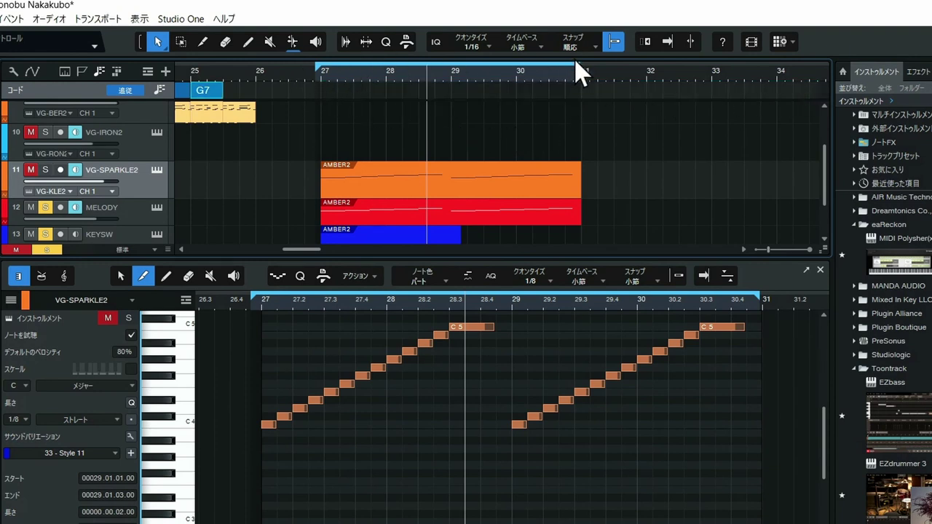
- Insert a G chord spanning the whole loop range from bar 27 to bar 31, and delete it
{"action": "double_click", "coordinate": [340, 92]}
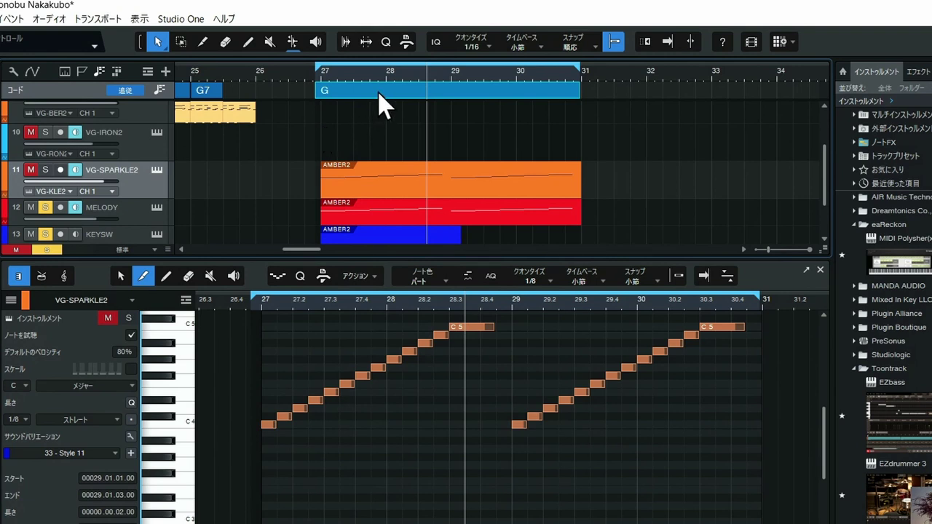
{"action": "key", "text": "Delete"}
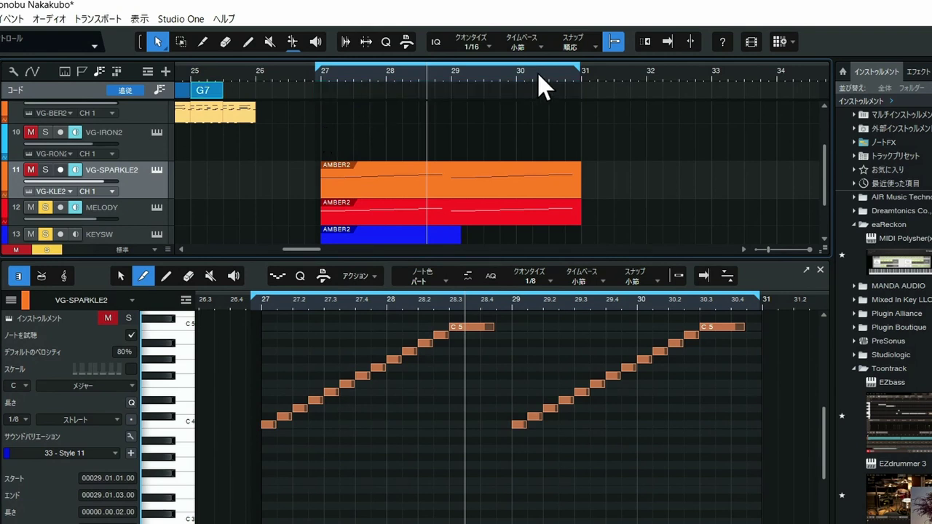
- Shorten the loop range to run from bar 27 to bar 28, and insert a G chord filling it
{"action": "left_click_drag", "start_coordinate": [579, 69], "coordinate": [388, 68]}
{"action": "left_click_drag", "start_coordinate": [318, 69], "coordinate": [321, 70]}
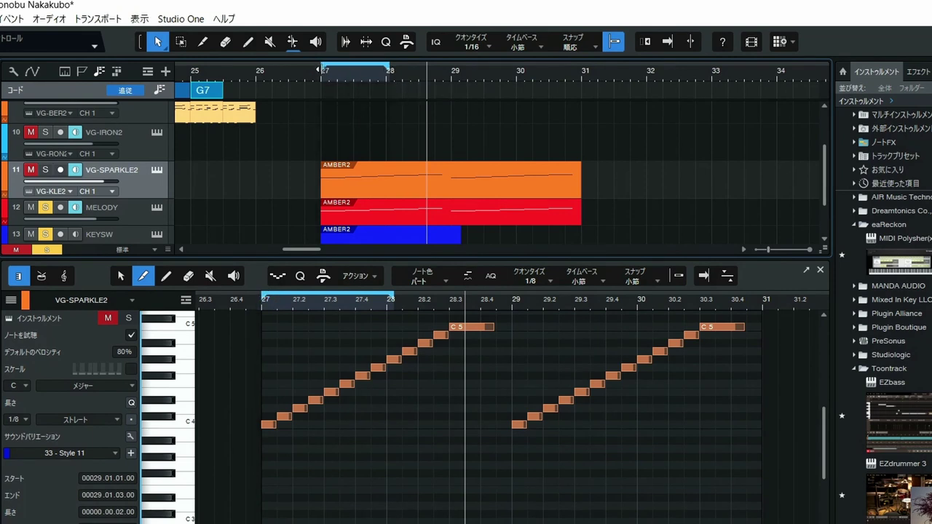
{"action": "double_click", "coordinate": [349, 92]}
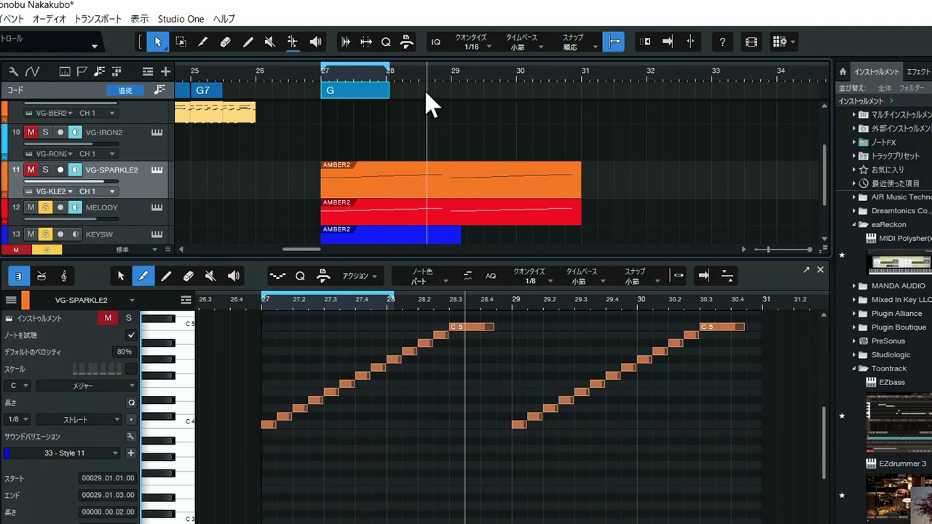
- Insert one-bar G chords in bars 30 and 31 of the chord track, outside the loop range
{"action": "left_click", "coordinate": [559, 94]}
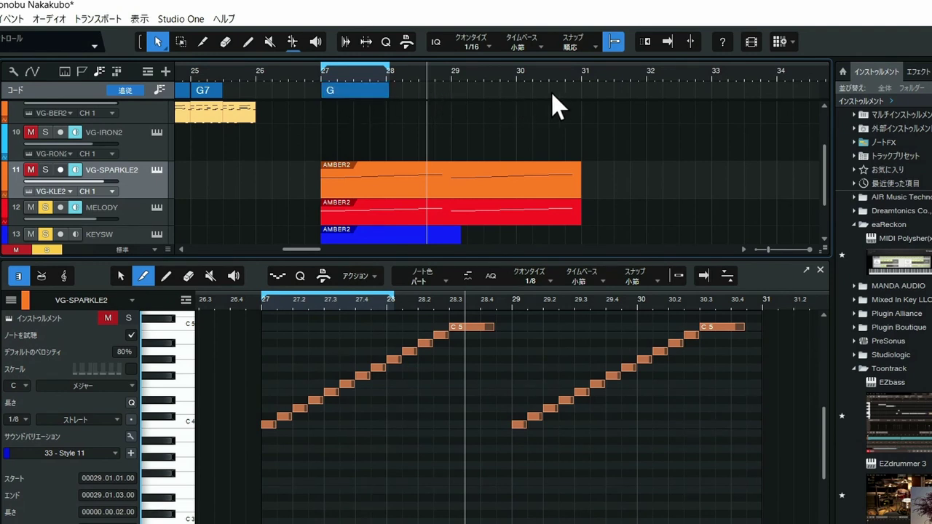
{"action": "double_click", "coordinate": [558, 93]}
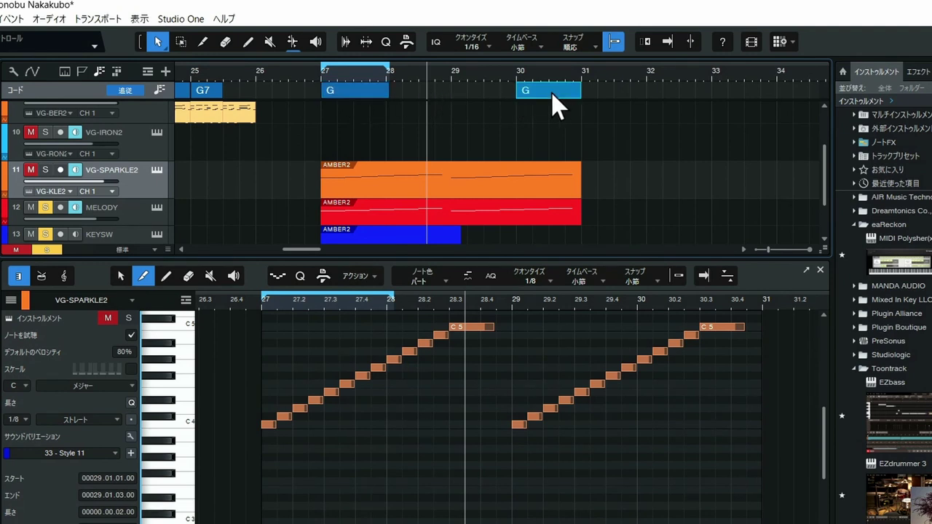
{"action": "double_click", "coordinate": [615, 91]}
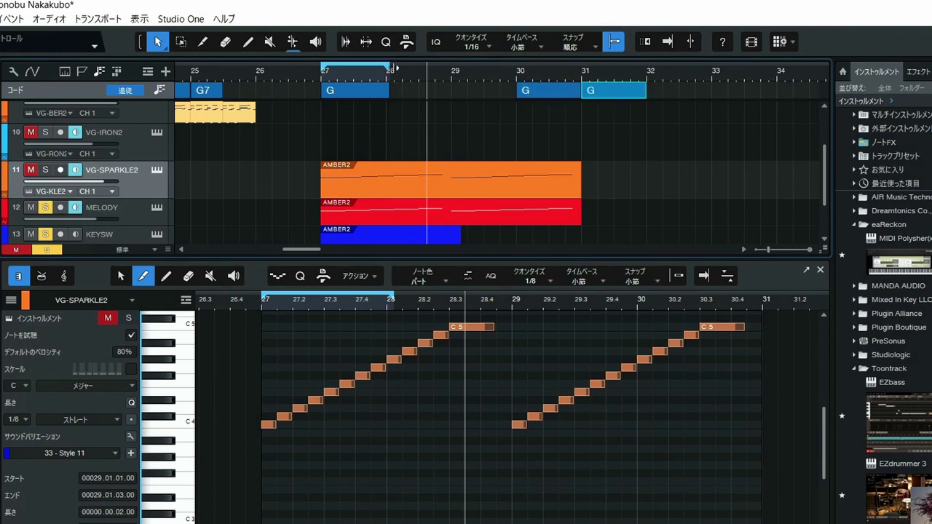
- Extend the loop range's end to bar 32 and insert a G chord in the gap between bars 28 and 30
{"action": "left_click_drag", "start_coordinate": [391, 68], "coordinate": [647, 69]}
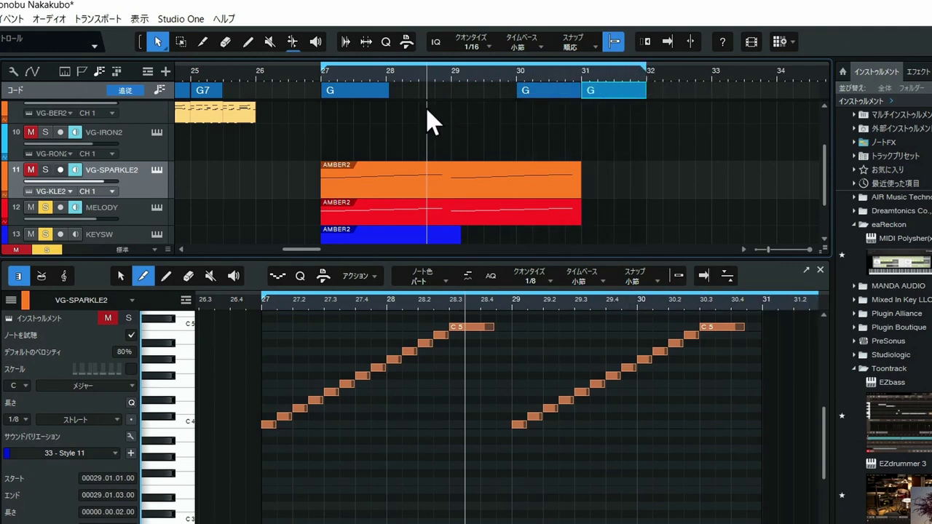
{"action": "double_click", "coordinate": [413, 94]}
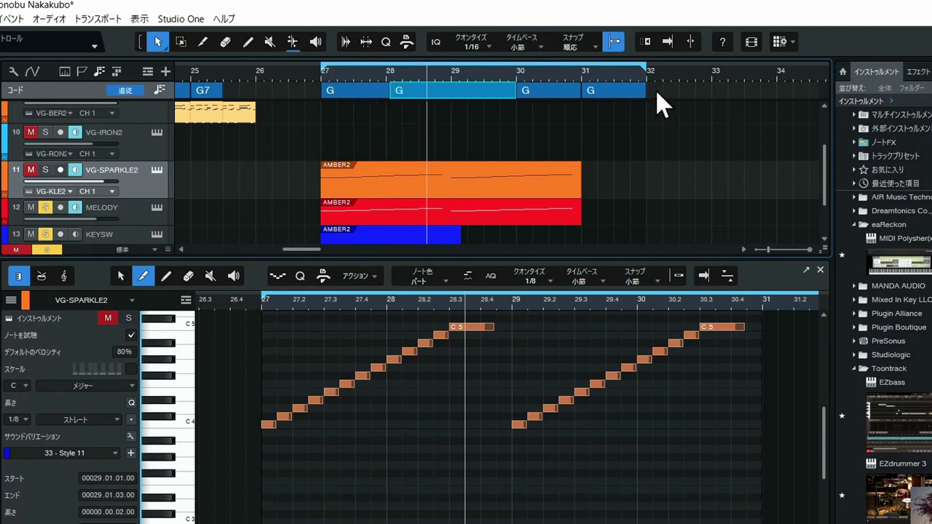
- Delete the chords from bar 27 onward and draw six one-bar G chords in bars 27 to 32 of the chord track
{"action": "left_click_drag", "start_coordinate": [658, 99], "coordinate": [331, 100]}
{"action": "key", "text": "Delete"}
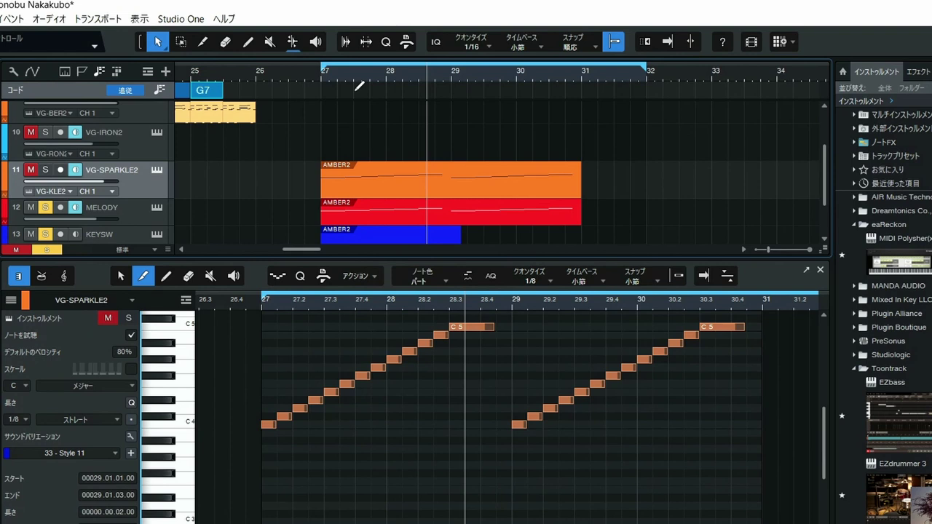
{"action": "left_click", "coordinate": [356, 90]}
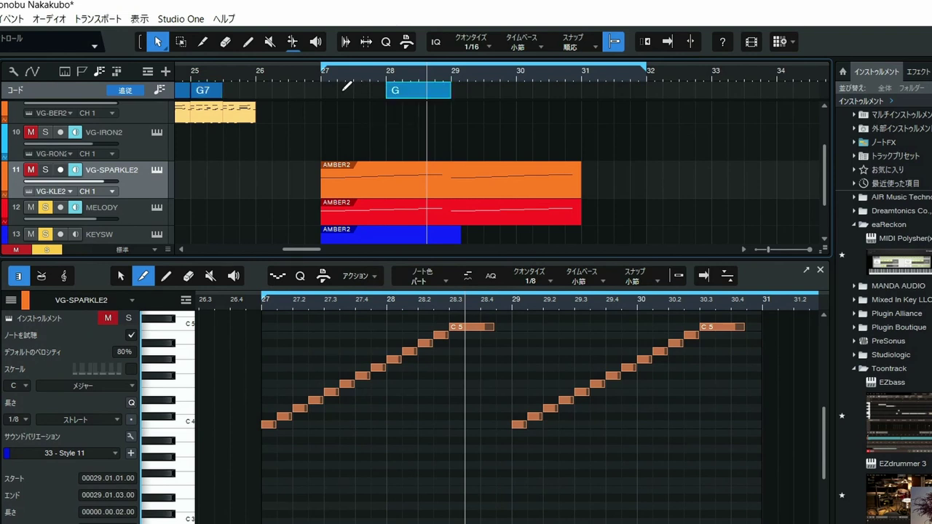
{"action": "left_click", "coordinate": [339, 86]}
{"action": "left_click", "coordinate": [478, 86]}
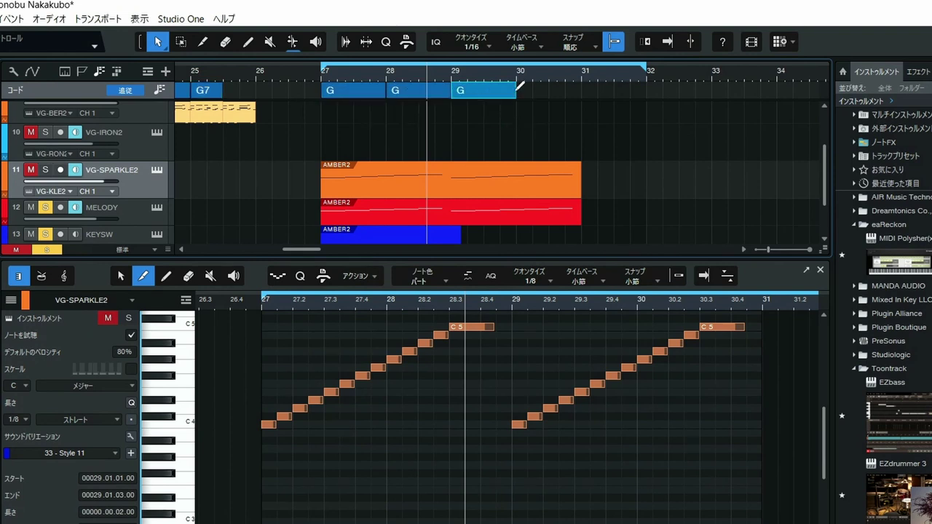
{"action": "left_click", "coordinate": [538, 86]}
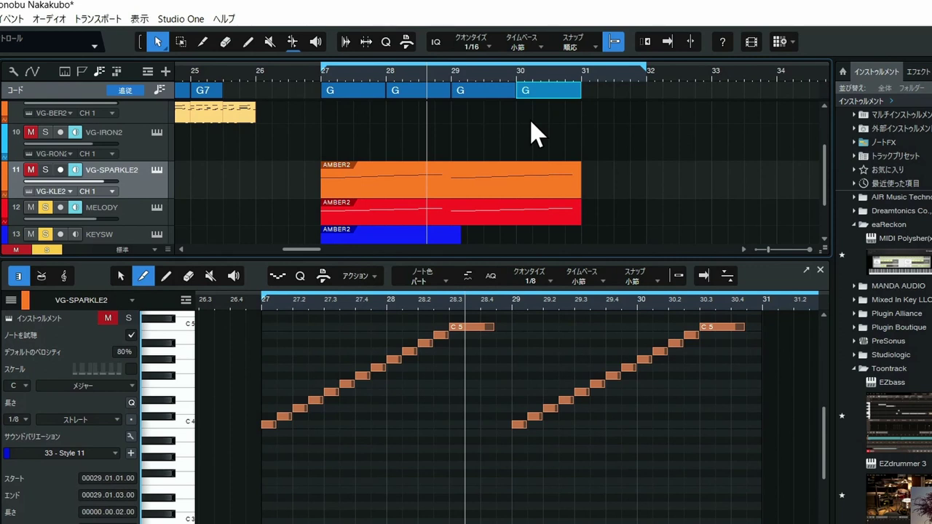
{"action": "left_click", "coordinate": [631, 89]}
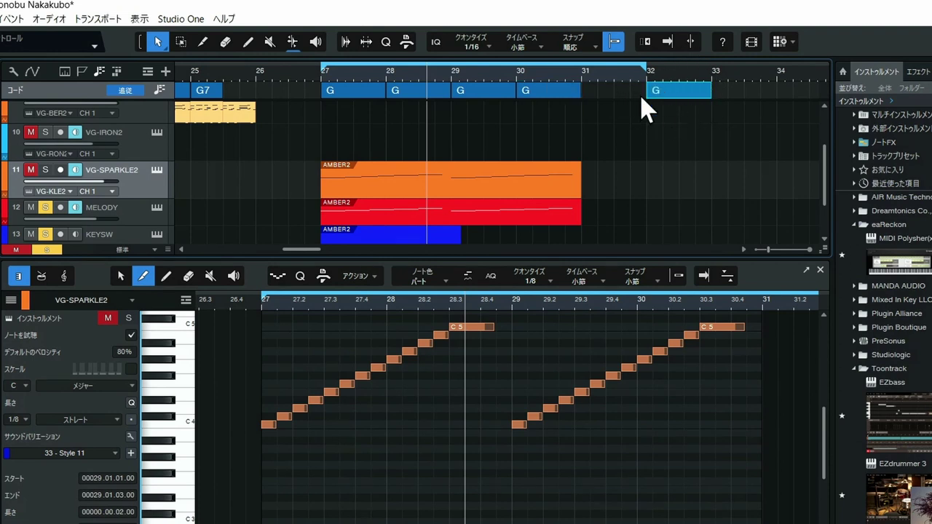
{"action": "left_click", "coordinate": [603, 89]}
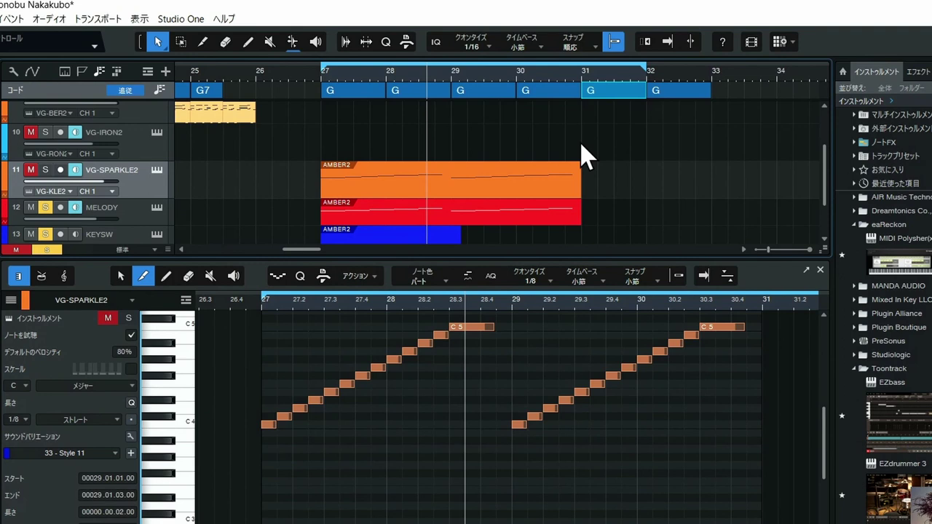
- Change the bar 28 chord to Am in the Chord Selector
{"action": "double_click", "coordinate": [416, 95]}
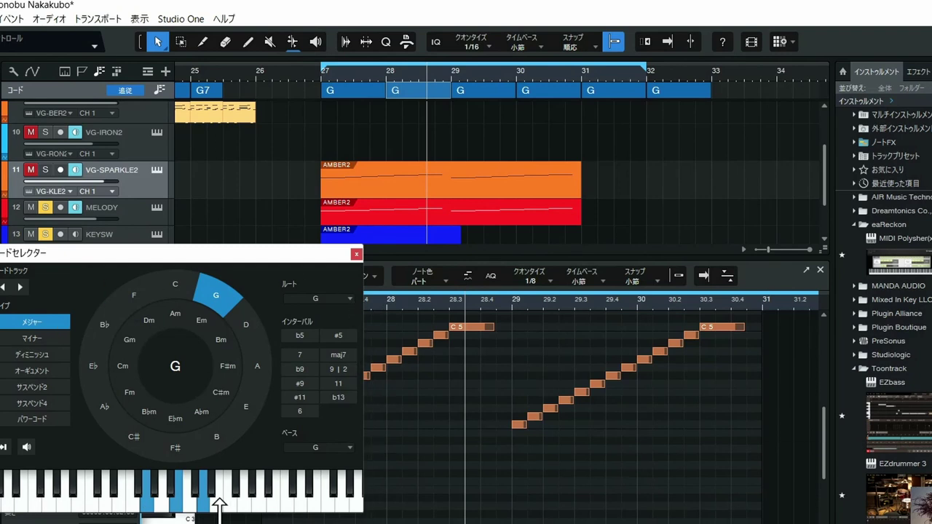
{"action": "left_click", "coordinate": [175, 313]}
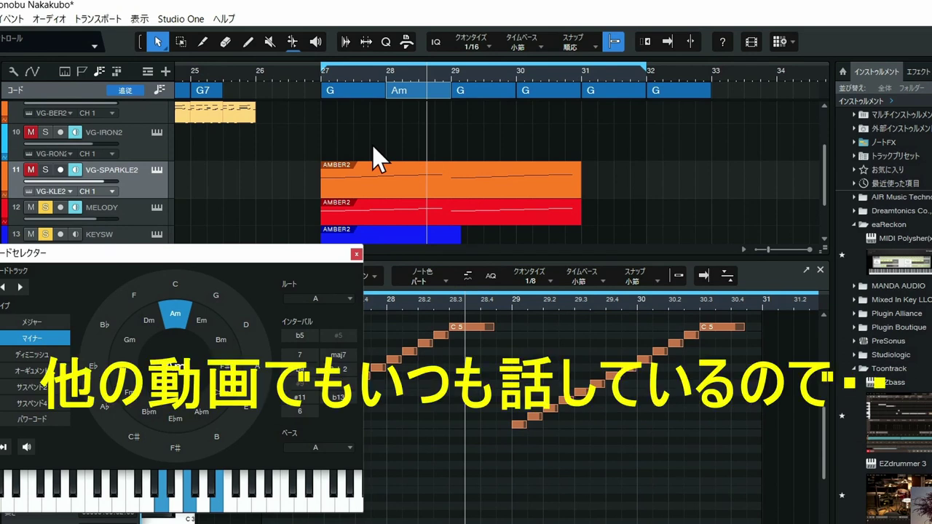
- Place the chord track's chords from bars 27 to 32 as note events on the VG-IRON2 track
{"action": "left_click_drag", "start_coordinate": [734, 102], "coordinate": [337, 133]}
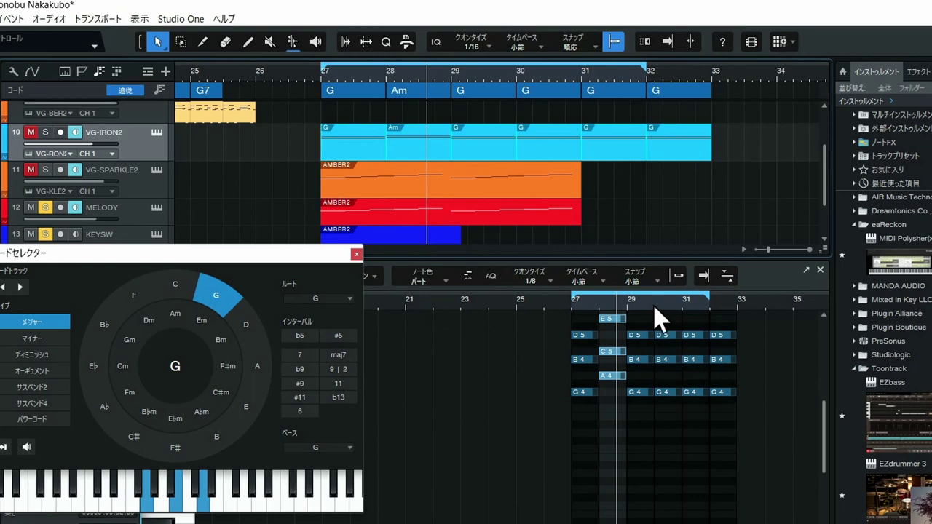
{"action": "scroll", "coordinate": [645, 328], "scroll_direction": "up", "scroll_amount": 3}
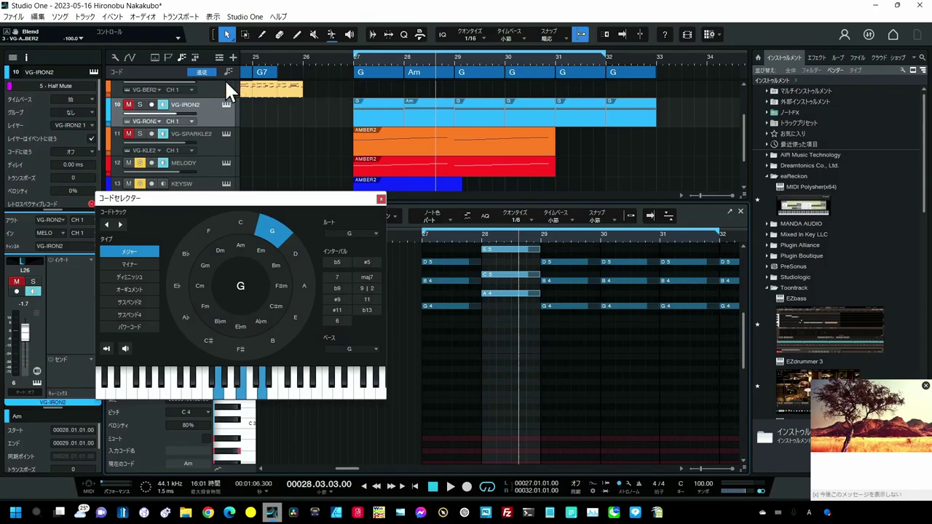
- Set the chord track's octave (オクターブ) to 5 in the inspector
{"action": "left_click", "coordinate": [128, 75]}
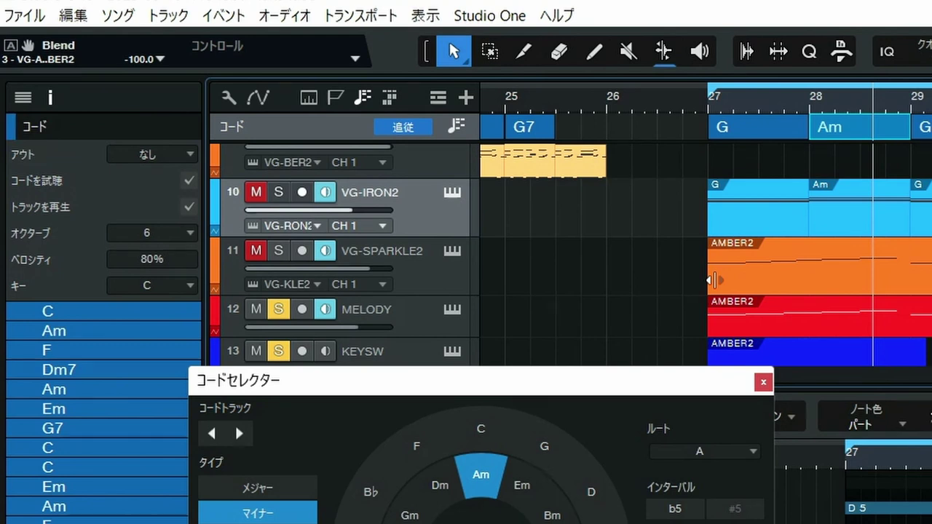
{"action": "left_click", "coordinate": [158, 235]}
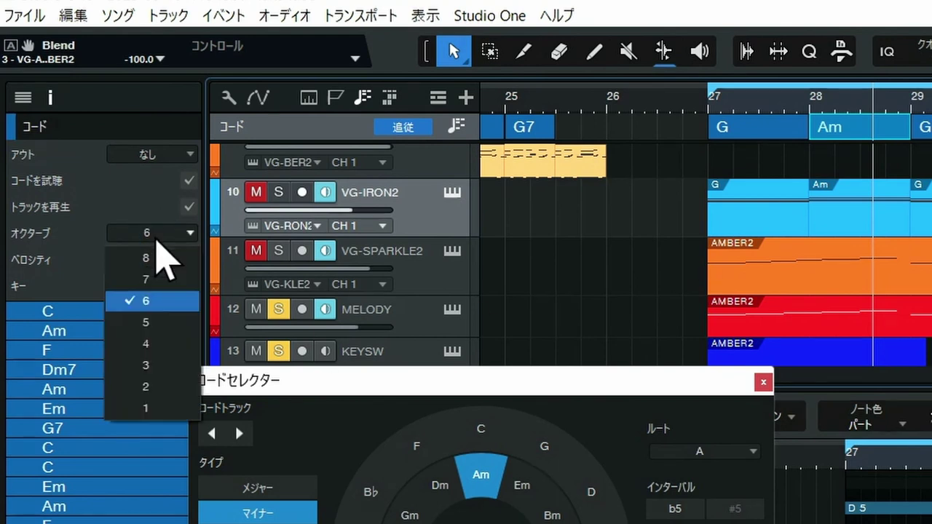
{"action": "left_click", "coordinate": [152, 324]}
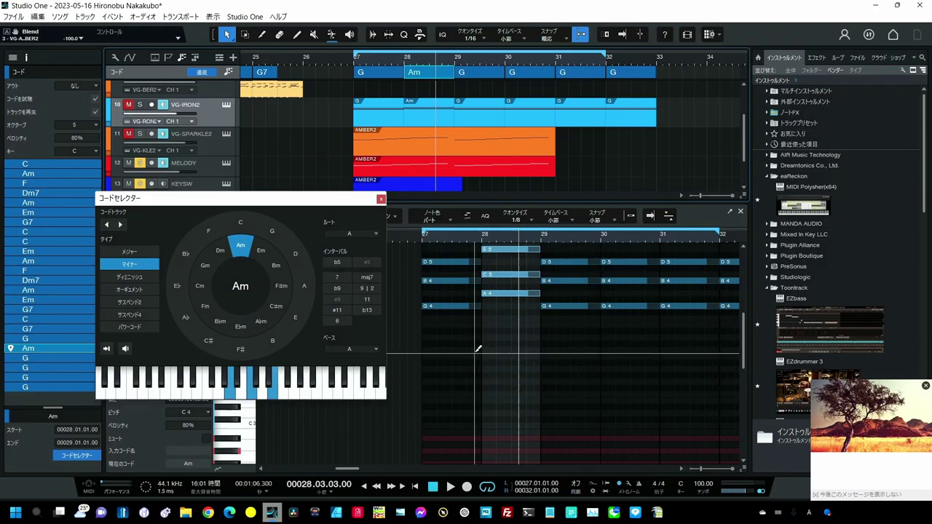
{"action": "scroll", "coordinate": [473, 355], "scroll_direction": "up", "scroll_amount": 1}
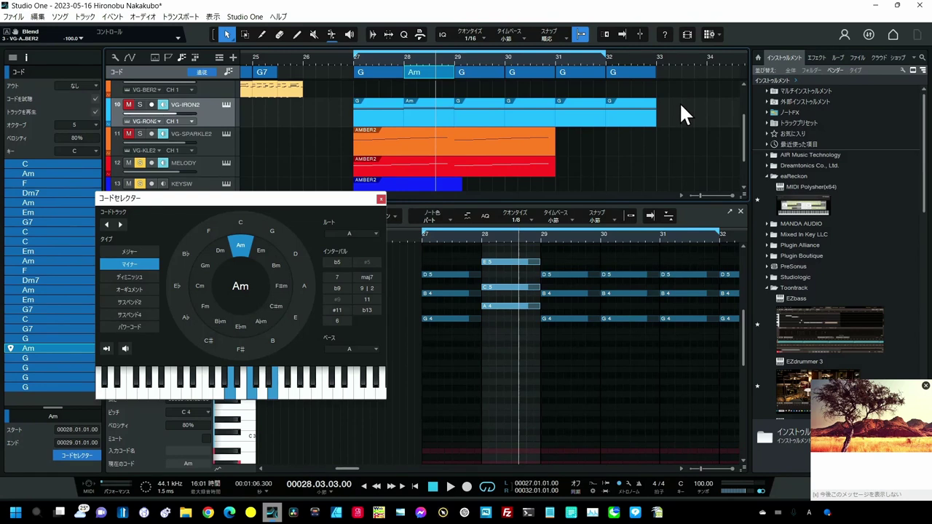
- Delete the chord events on VG-IRON2 and place the chord track's chords there again as note events
{"action": "left_click_drag", "start_coordinate": [679, 102], "coordinate": [358, 107]}
{"action": "key", "text": "Delete"}
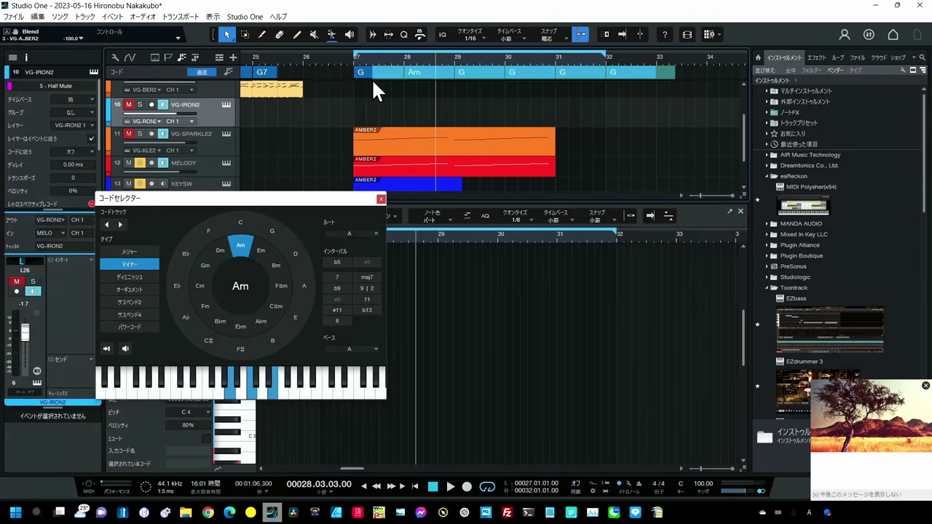
{"action": "left_click", "coordinate": [372, 78]}
{"action": "left_click_drag", "start_coordinate": [372, 70], "coordinate": [363, 104]}
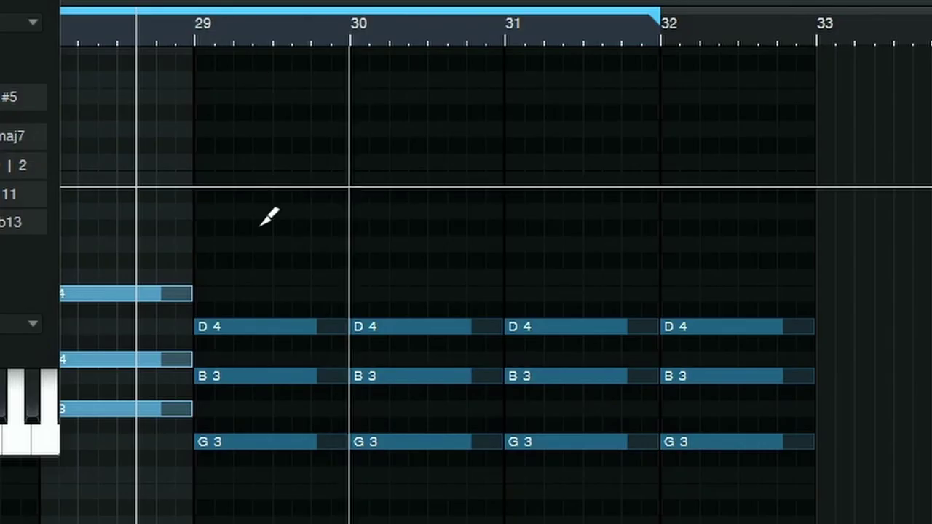
{"action": "scroll", "coordinate": [263, 255], "scroll_direction": "down", "scroll_amount": 1}
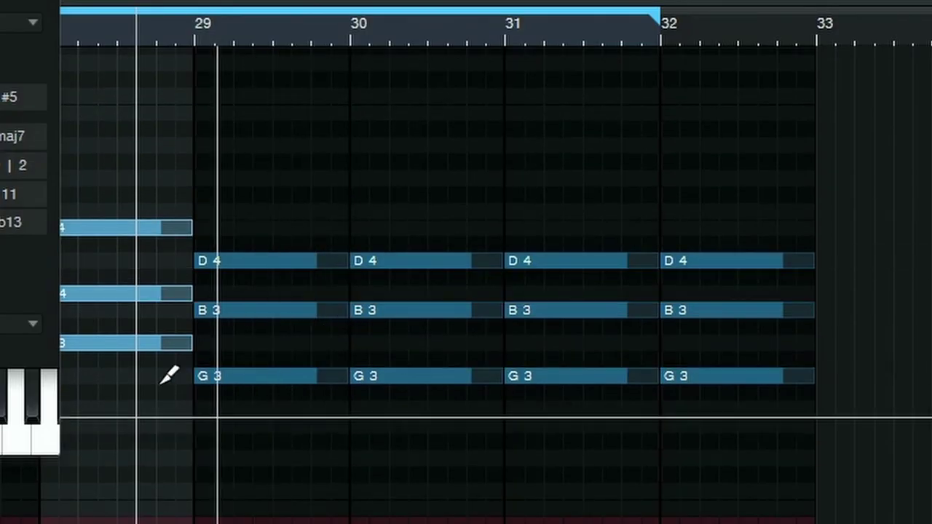